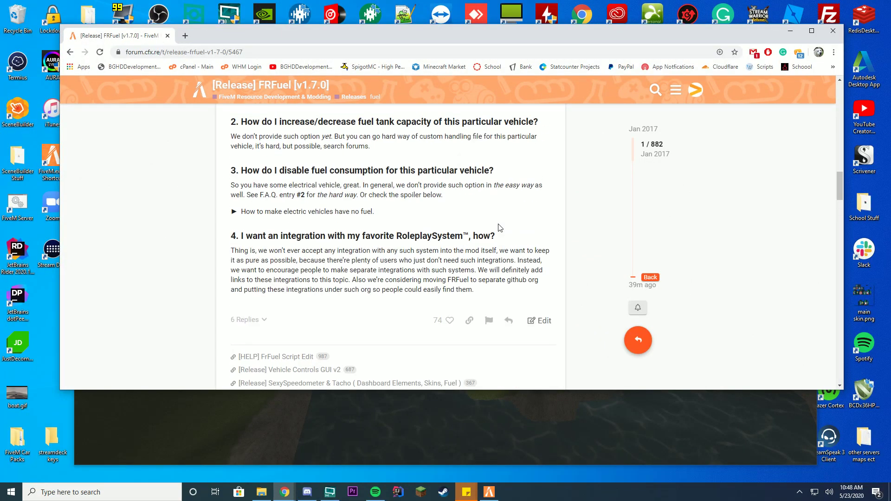
# Step: Review the FRFuel release post, from the F.A.Q. through the events, API and installation notes up to the feature list
pyautogui.scroll(2, 499, 228)
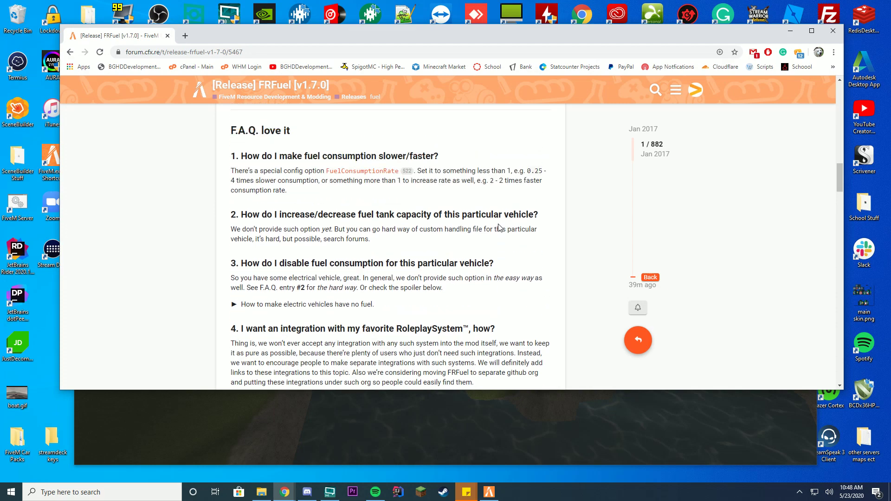
pyautogui.scroll(8, 500, 228)
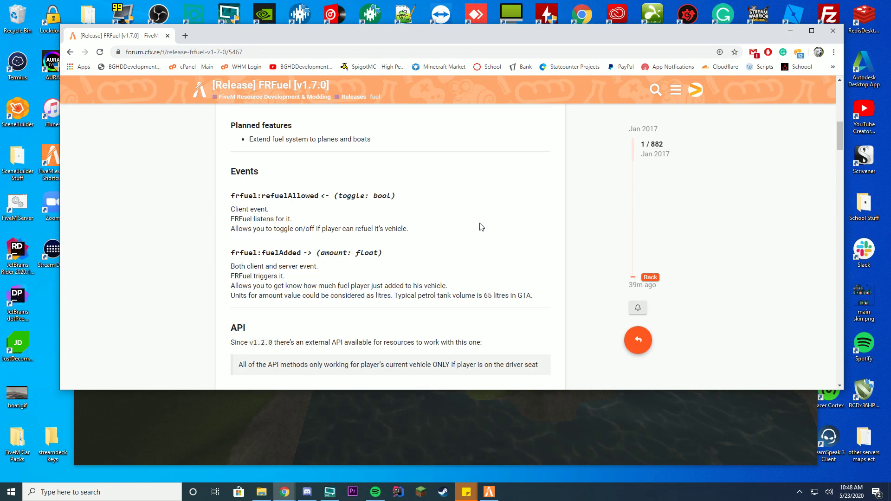
pyautogui.scroll(2, 481, 226)
pyautogui.scroll(-3, 417, 235)
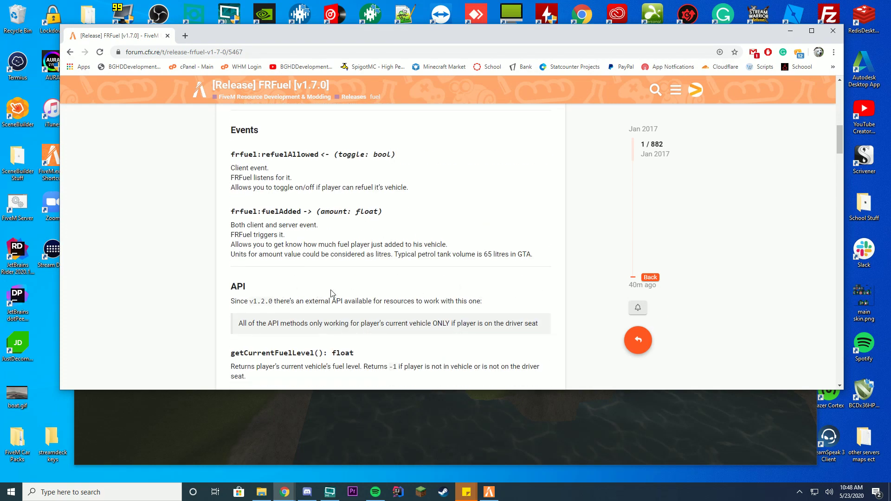
pyautogui.scroll(6, 453, 299)
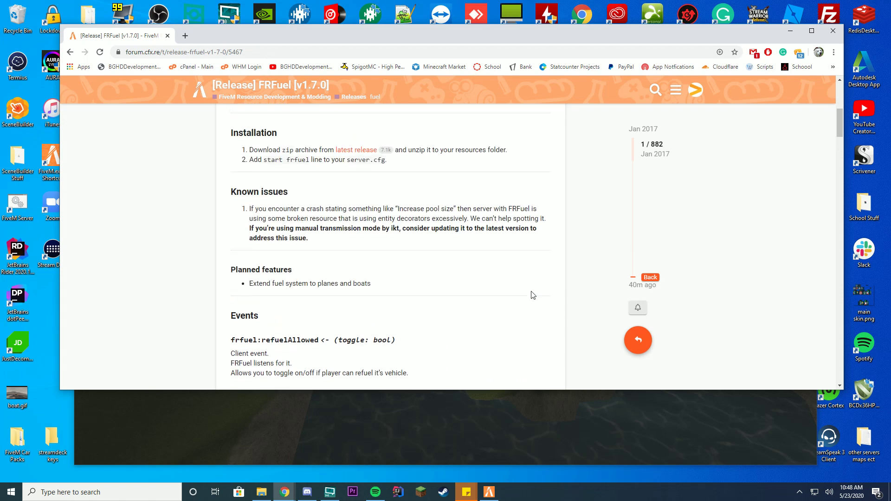
pyautogui.scroll(2, 533, 295)
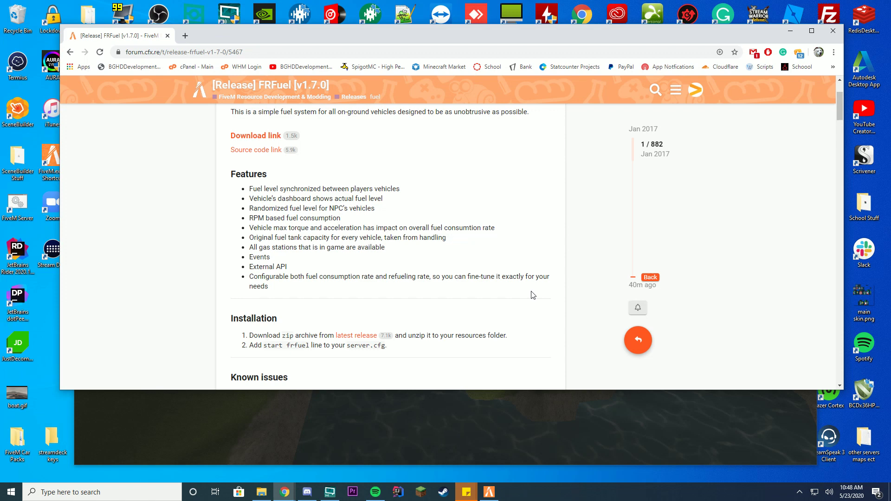
pyautogui.scroll(2, 534, 275)
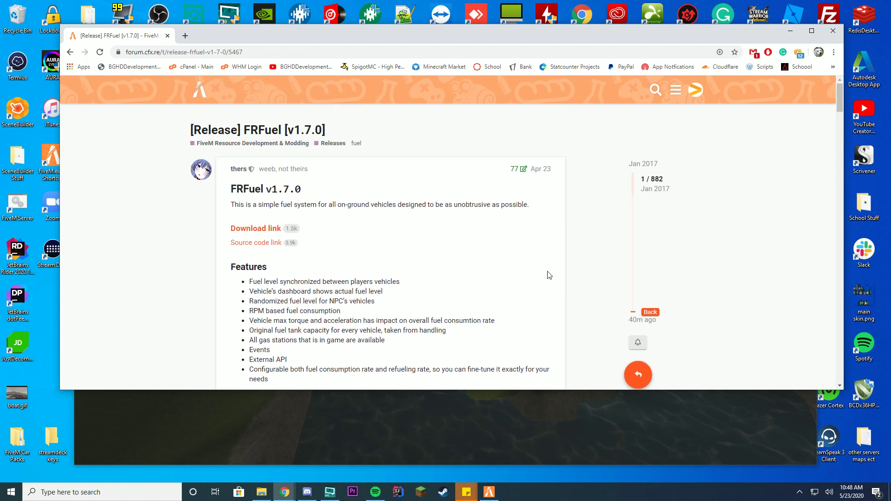
pyautogui.scroll(-1, 552, 273)
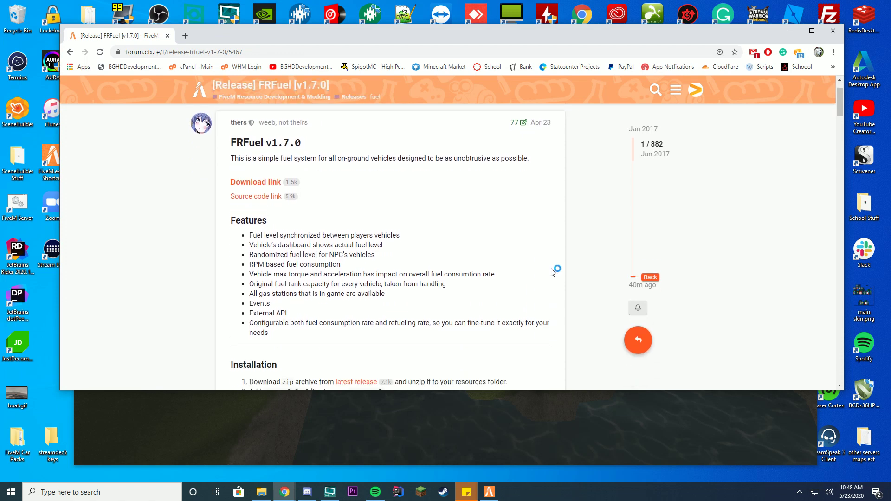
# Step: Download the FRFuel v1.7.0 zip from the release post, open the archive and select all its files
pyautogui.click(256, 183)
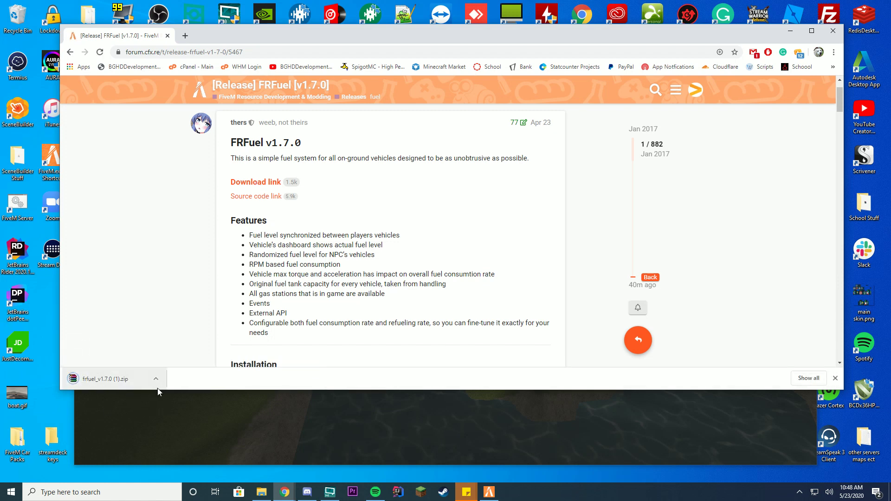
pyautogui.click(112, 378)
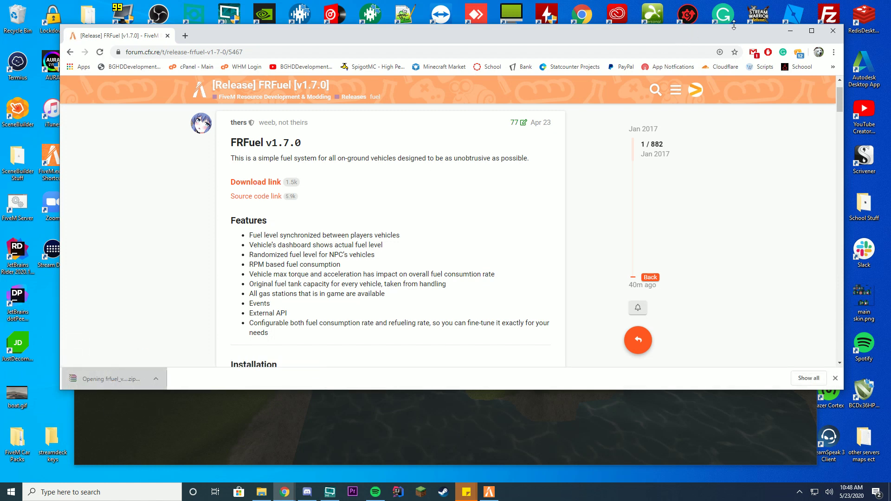
pyautogui.hotkey('ctrl', 'a')
# Step: Minimize the browser and FiveM windows and open the resources folder inside server-data beside the archive
pyautogui.click(788, 31)
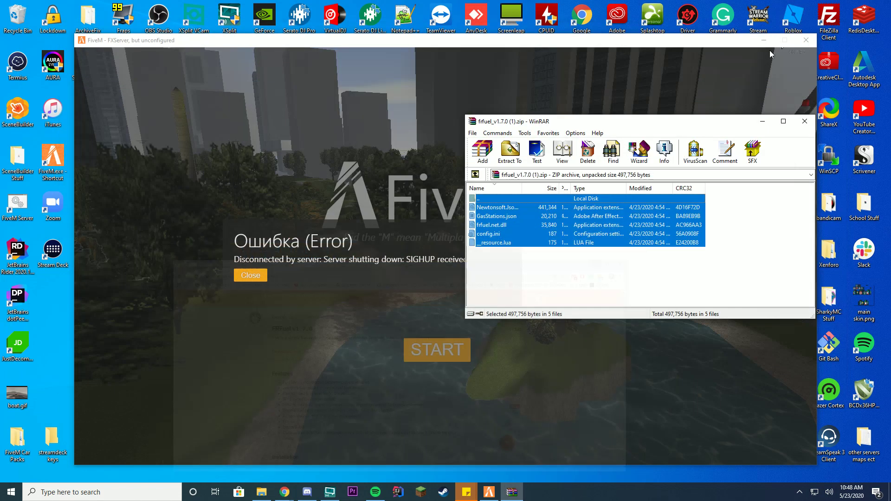
pyautogui.click(763, 39)
pyautogui.click(292, 366)
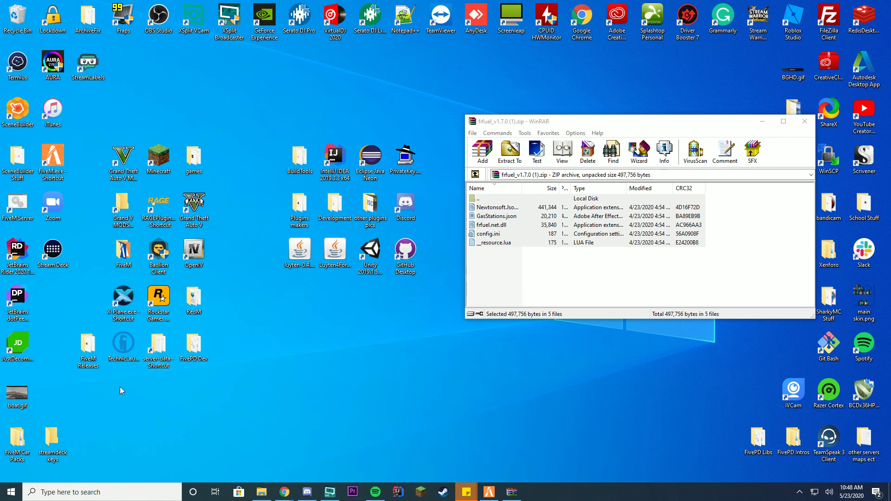
pyautogui.doubleClick(158, 345)
pyautogui.moveTo(391, 119); pyautogui.dragTo(183, 91)
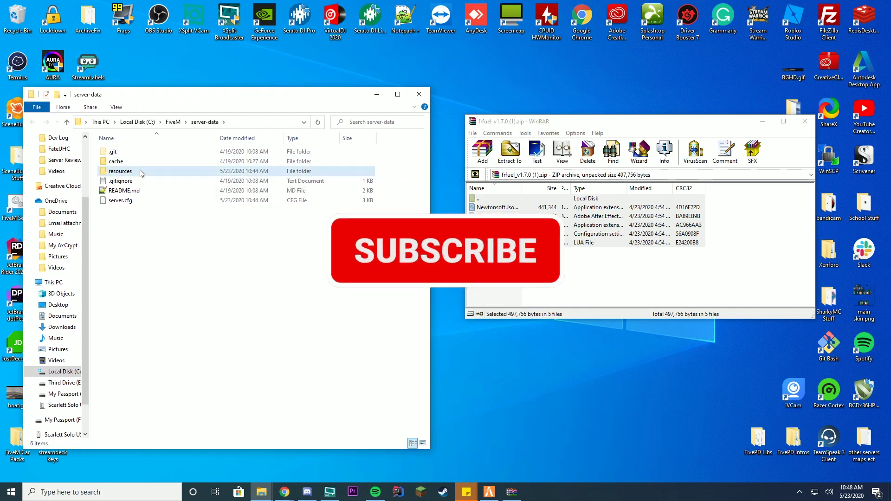
pyautogui.doubleClick(120, 171)
# Step: Create a new folder named fuel in the server's resources folder
pyautogui.rightClick(174, 361)
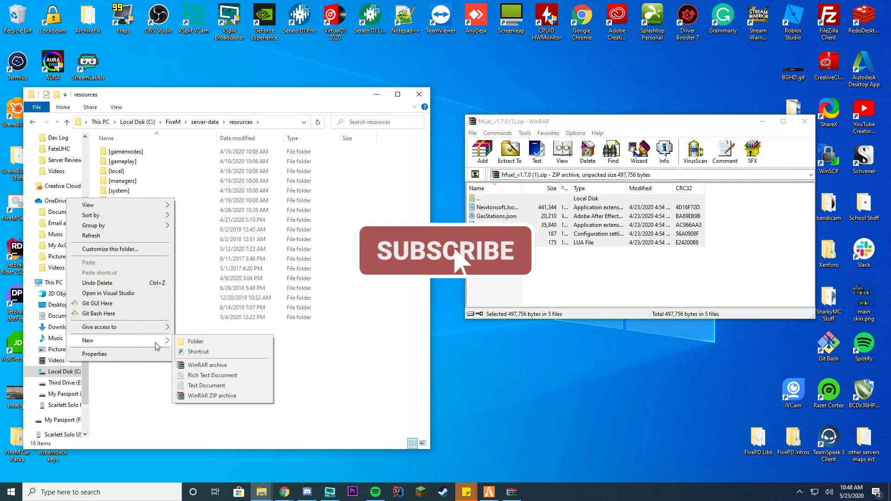
pyautogui.click(195, 341)
pyautogui.write('f')
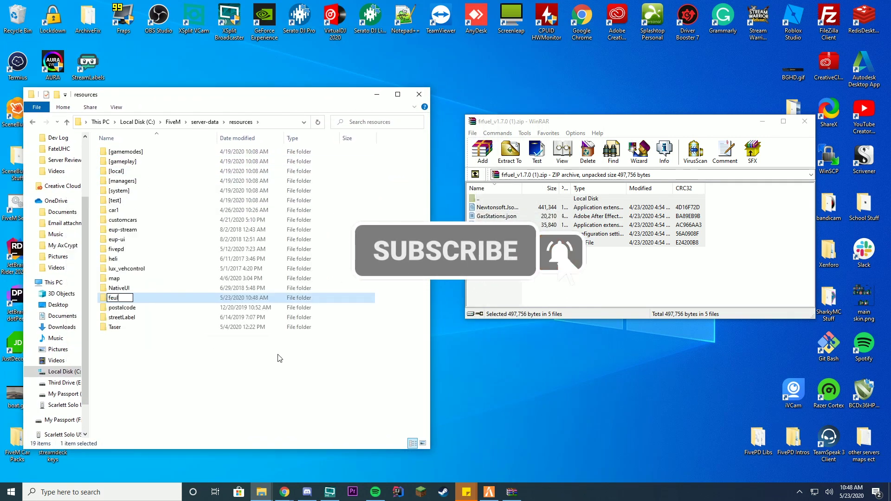
pyautogui.write('uel')
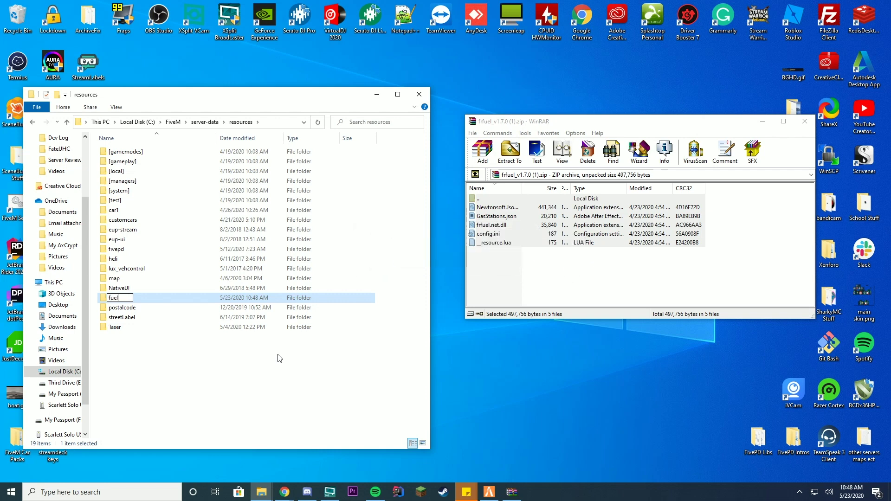
pyautogui.press('Return')
# Step: Extract all the selected FRFuel archive files into the fuel folder
pyautogui.doubleClick(116, 259)
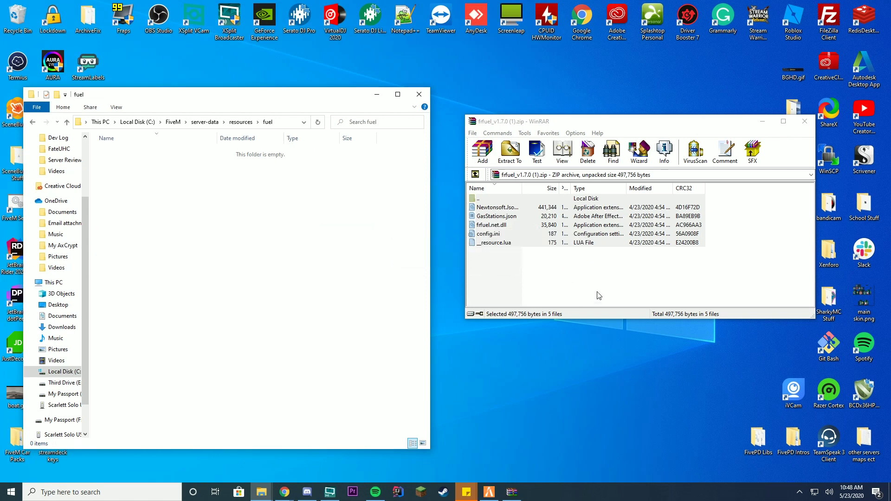
pyautogui.moveTo(508, 234); pyautogui.dragTo(467, 246)
pyautogui.moveTo(232, 232); pyautogui.dragTo(232, 232)
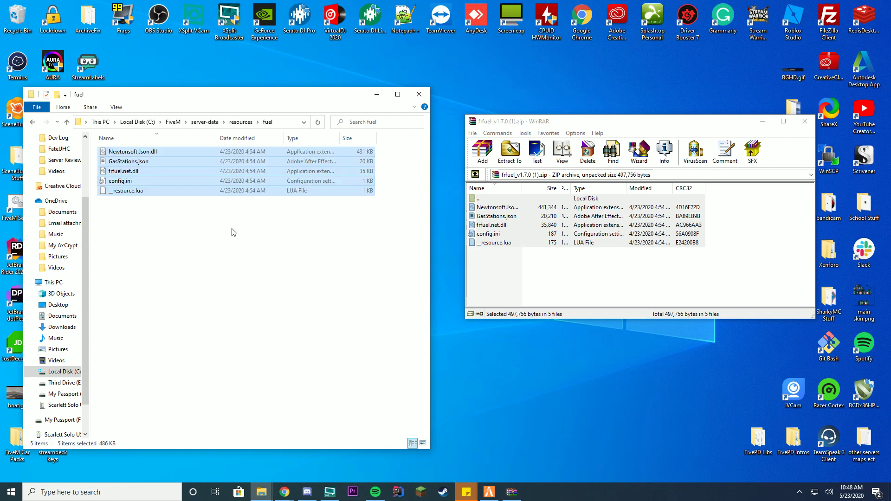
pyautogui.click(169, 198)
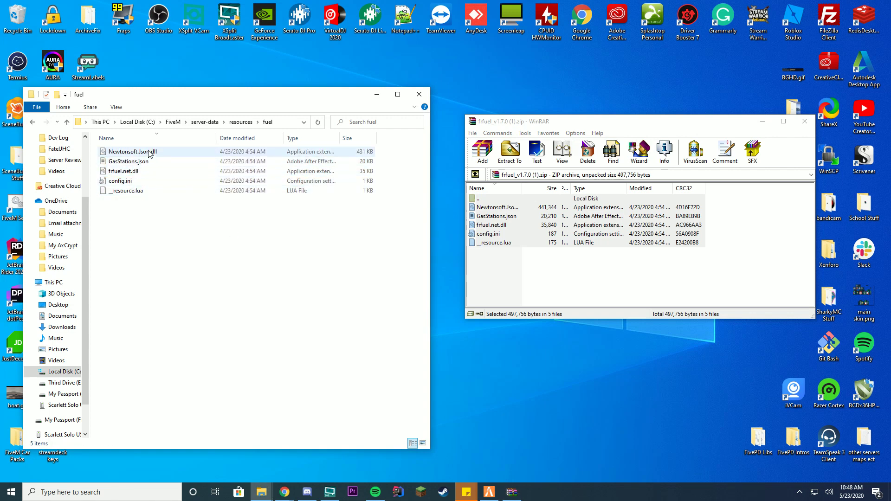
# Step: Open config.ini in Notepad++, examine each setting from CreatePickups to FuelBarWarningColor, and close the editor
pyautogui.rightClick(140, 181)
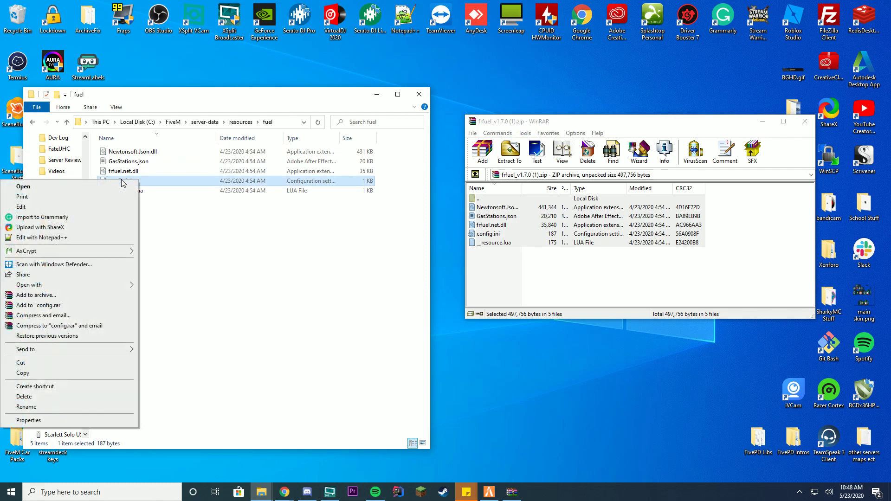
pyautogui.click(105, 238)
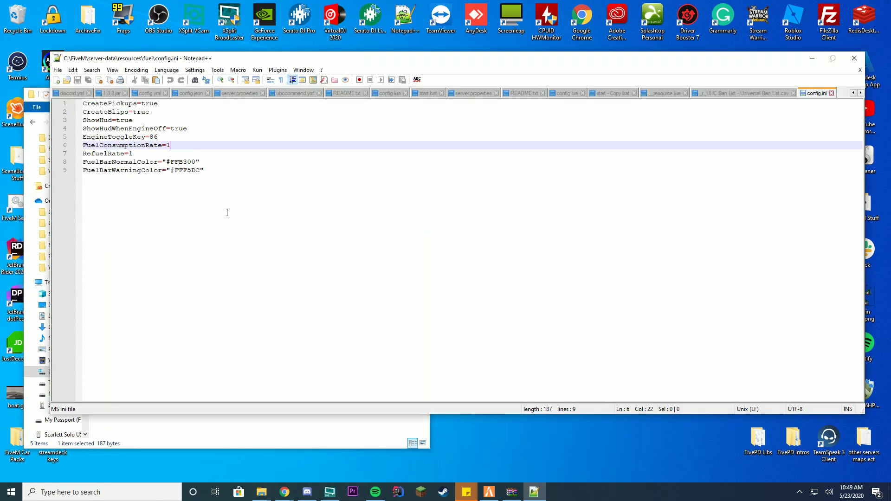
pyautogui.click(298, 156)
pyautogui.click(171, 107)
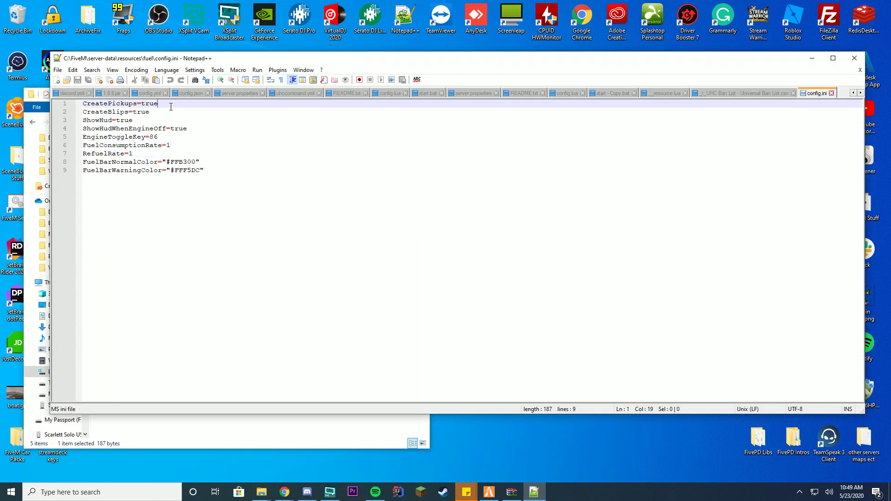
pyautogui.click(173, 112)
pyautogui.click(173, 120)
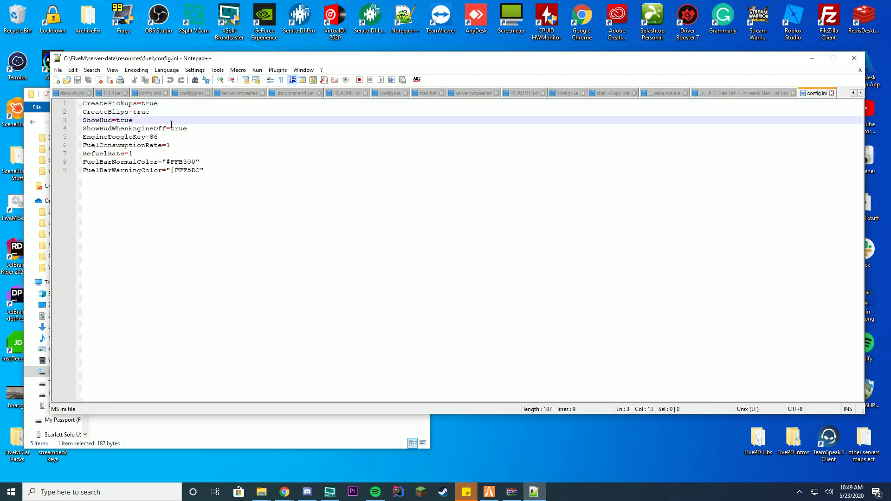
pyautogui.click(212, 131)
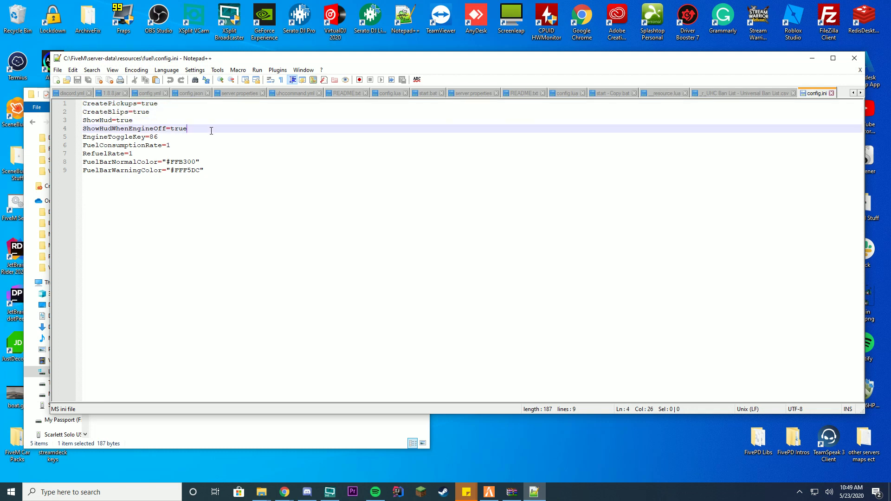
pyautogui.click(209, 138)
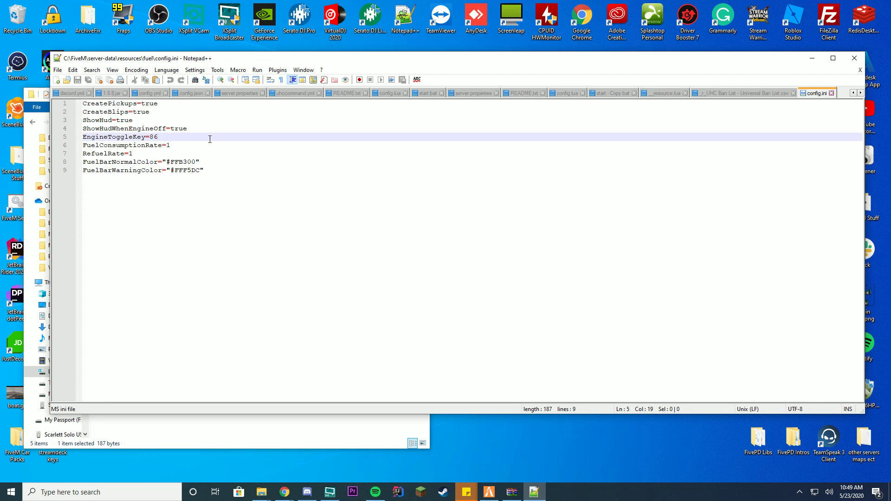
pyautogui.click(206, 145)
pyautogui.click(206, 153)
pyautogui.click(205, 146)
pyautogui.click(206, 160)
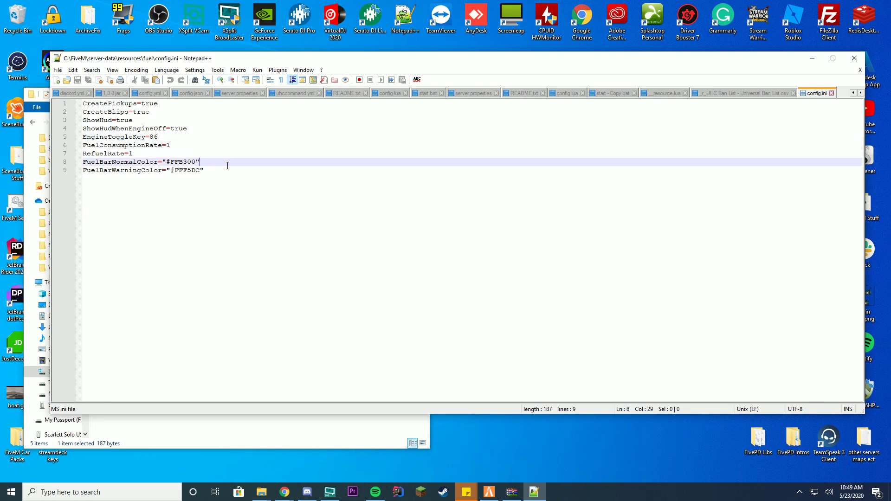
pyautogui.moveTo(228, 173); pyautogui.dragTo(83, 145)
pyautogui.click(853, 58)
# Step: Open GasStations.json in Notepad++, look through the gas station and pump coordinates, and close the editor
pyautogui.rightClick(153, 161)
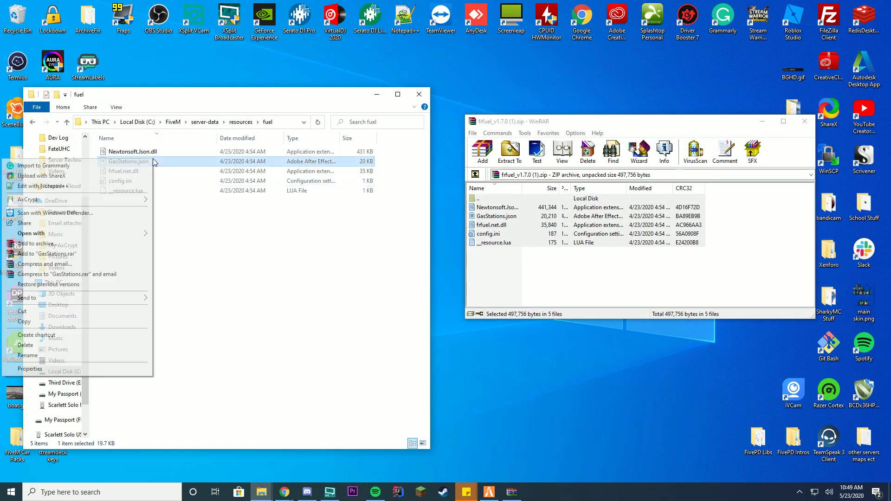
pyautogui.click(106, 186)
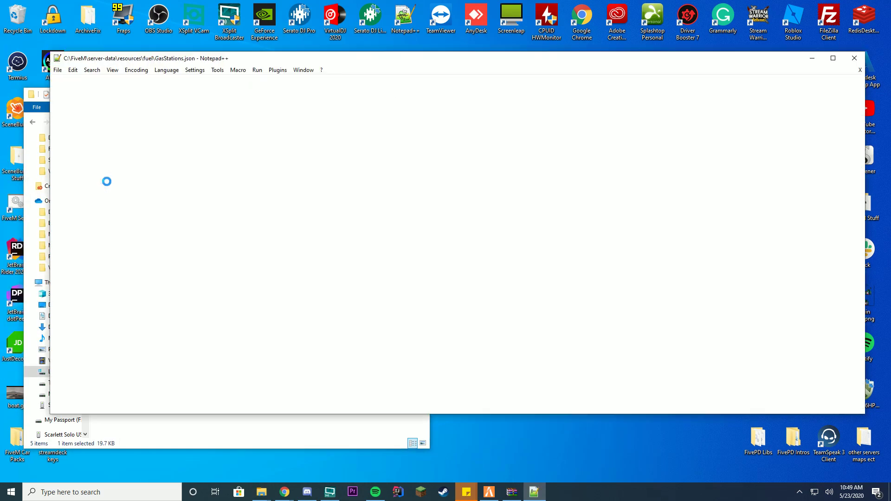
pyautogui.click(263, 162)
pyautogui.scroll(-15, 355, 218)
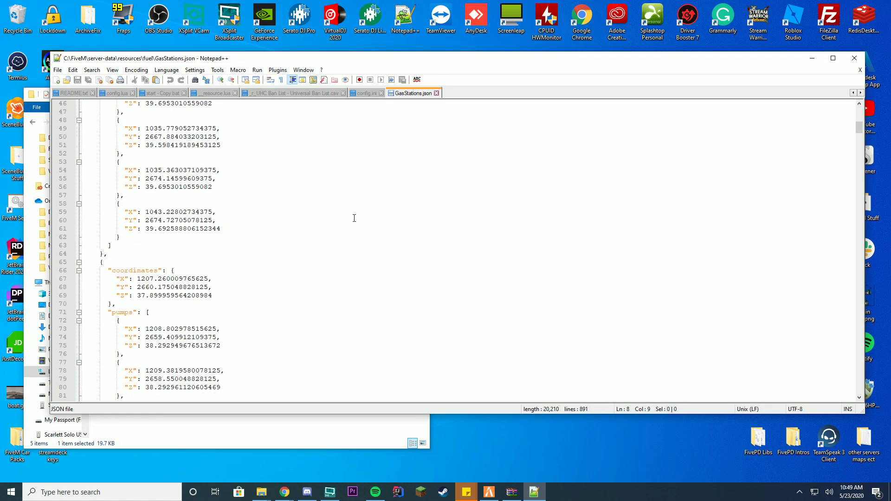
pyautogui.scroll(-20, 354, 218)
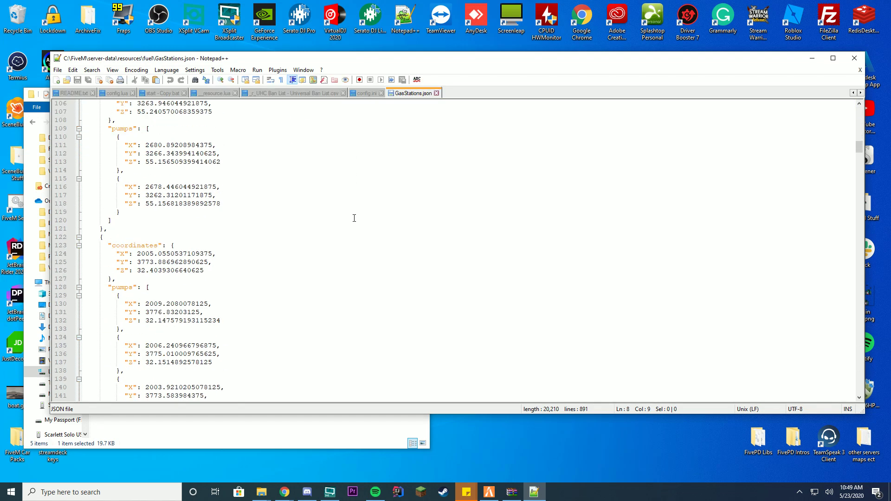
pyautogui.scroll(-20, 354, 219)
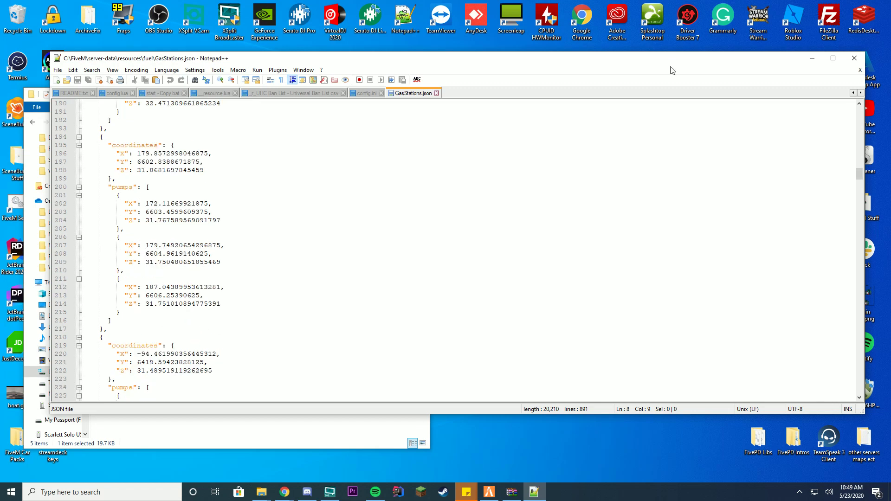
pyautogui.click(855, 58)
# Step: Close the archive window and open server.cfg from the server-data folder in Notepad++
pyautogui.click(807, 117)
pyautogui.click(206, 121)
pyautogui.moveTo(252, 95); pyautogui.dragTo(455, 95)
pyautogui.rightClick(328, 199)
pyautogui.click(233, 238)
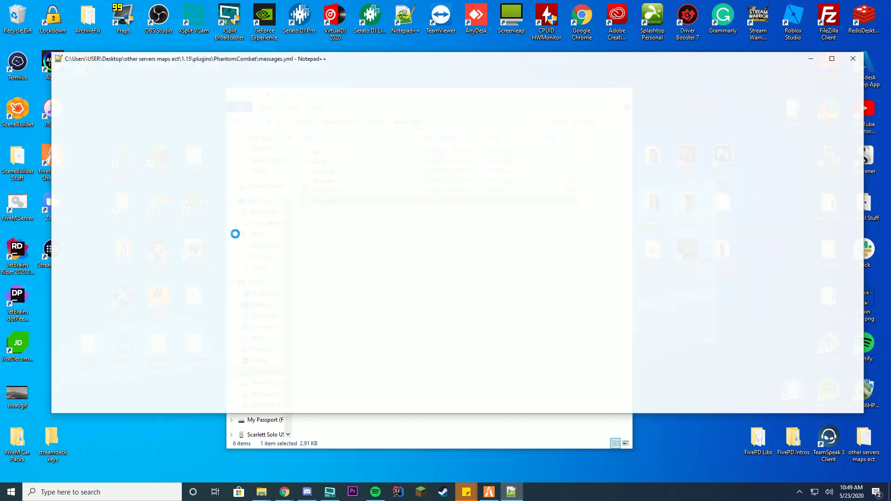
# Step: Add the line "ensure fuel" below "ensure heli" in server.cfg, save the file and close the editor
pyautogui.click(158, 304)
pyautogui.press('Return')
pyautogui.write('ensure fuel')
pyautogui.hotkey('ctrl', 's')
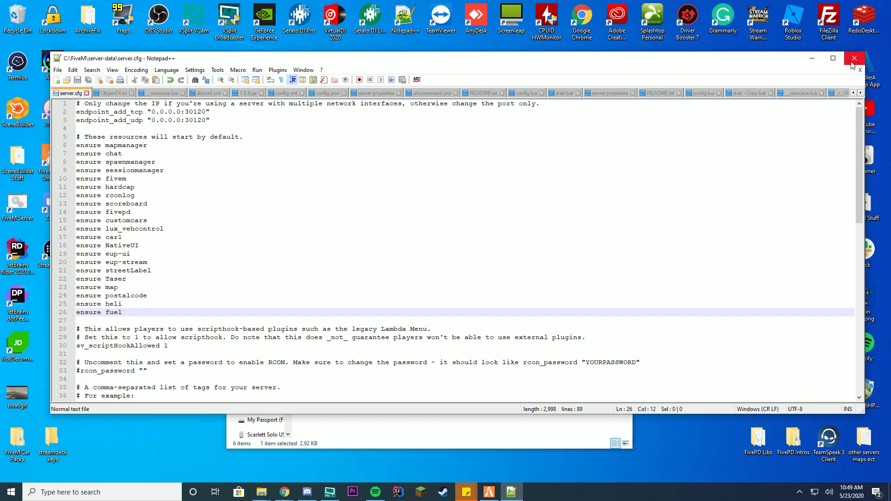
pyautogui.click(854, 58)
# Step: Start the FiveM server from its desktop shortcut and close the server-data folder window
pyautogui.doubleClick(33, 207)
pyautogui.click(622, 95)
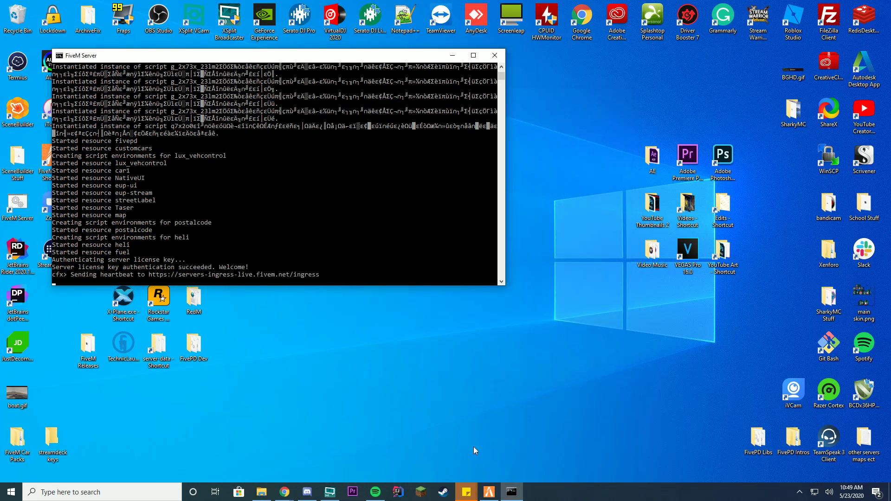
# Step: Switch to FiveM, dismiss the disconnect error and connect directly to the localhost server, checking the server console while it loads
pyautogui.click(489, 492)
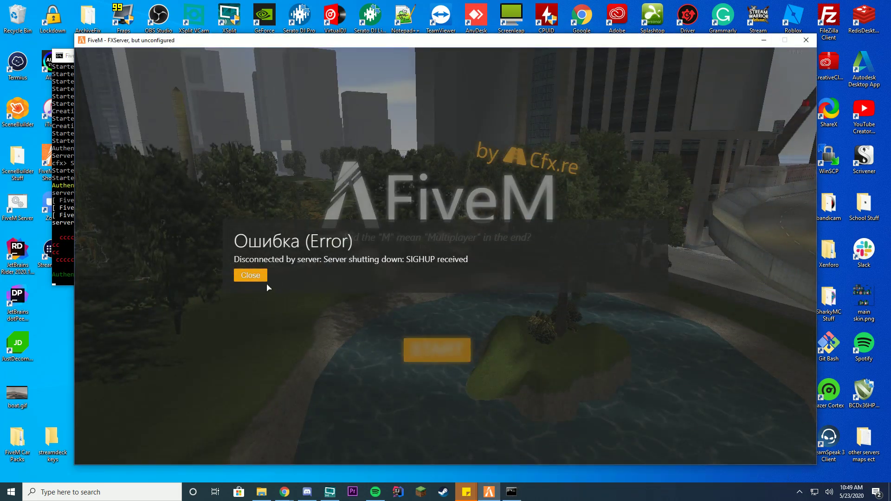
pyautogui.click(260, 279)
pyautogui.click(504, 74)
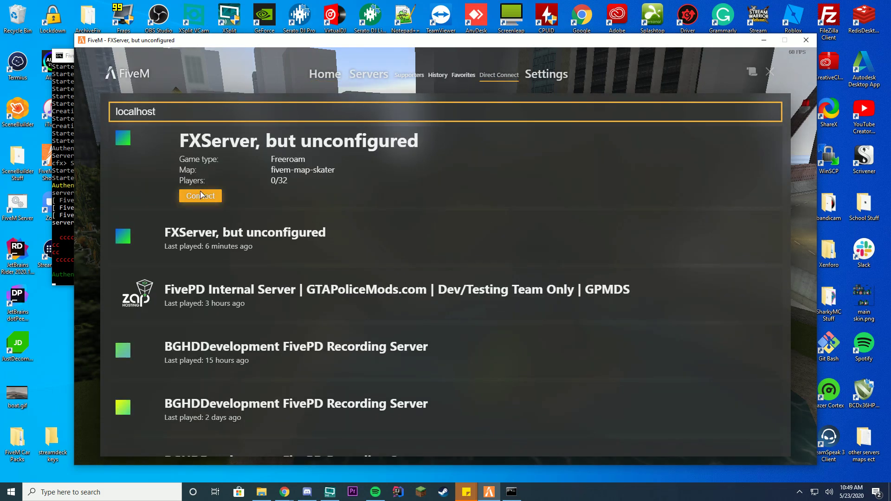
pyautogui.click(200, 196)
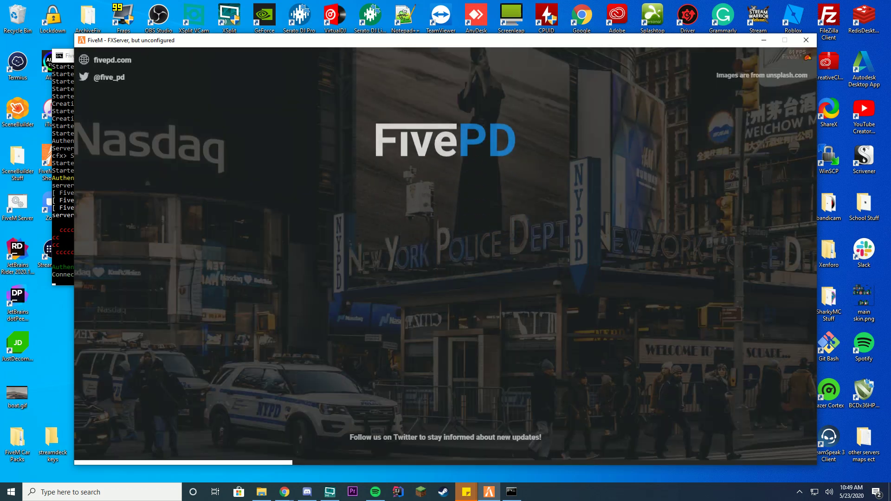
pyautogui.hotkey('alt', 'Tab')
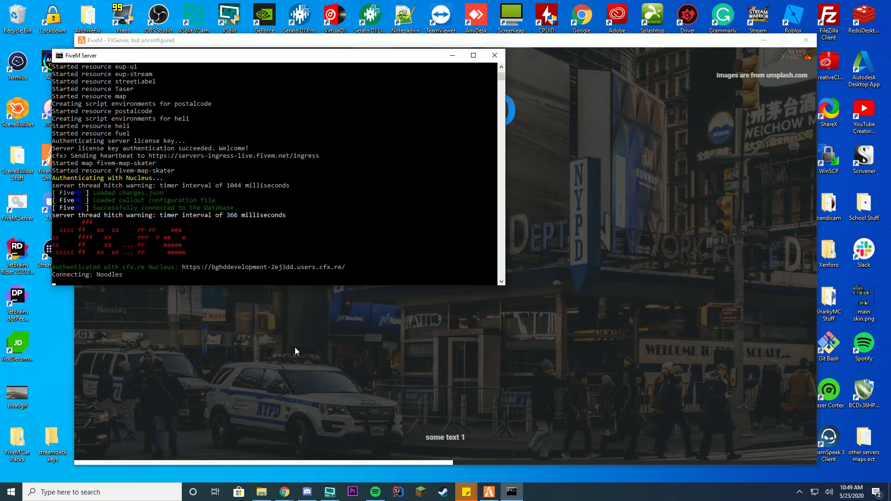
pyautogui.click(682, 204)
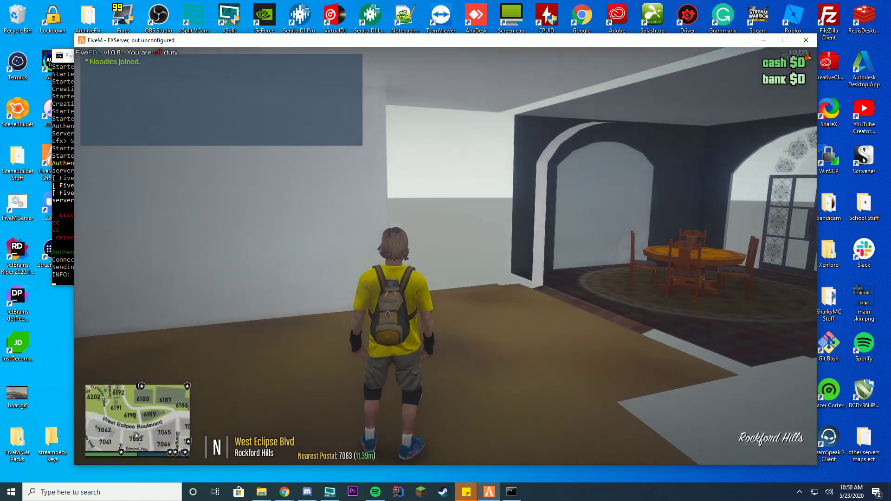
# Step: Move the character out of the house onto the street at West Eclipse Blvd using NoClip mode, and turn NoClip off
pyautogui.press('w')
pyautogui.press('a')
pyautogui.press('s')
pyautogui.press('w')
pyautogui.press('w')
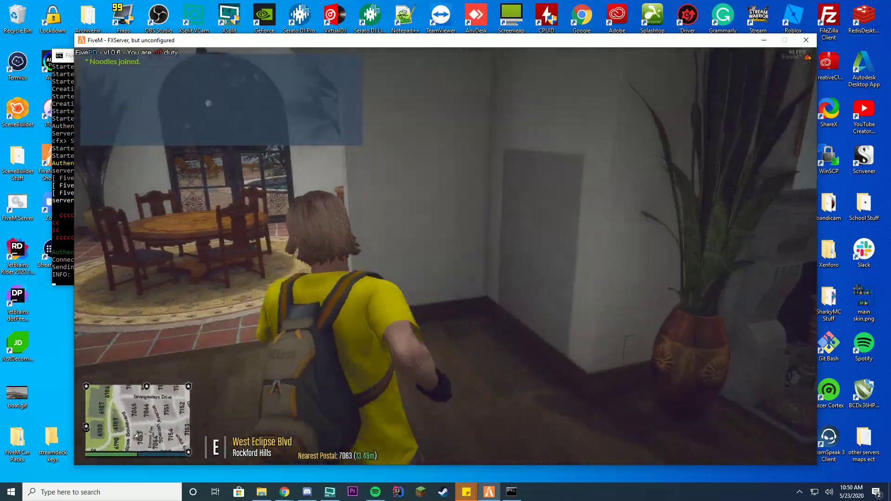
pyautogui.press('w')
pyautogui.press('F2')
pyautogui.press('w')
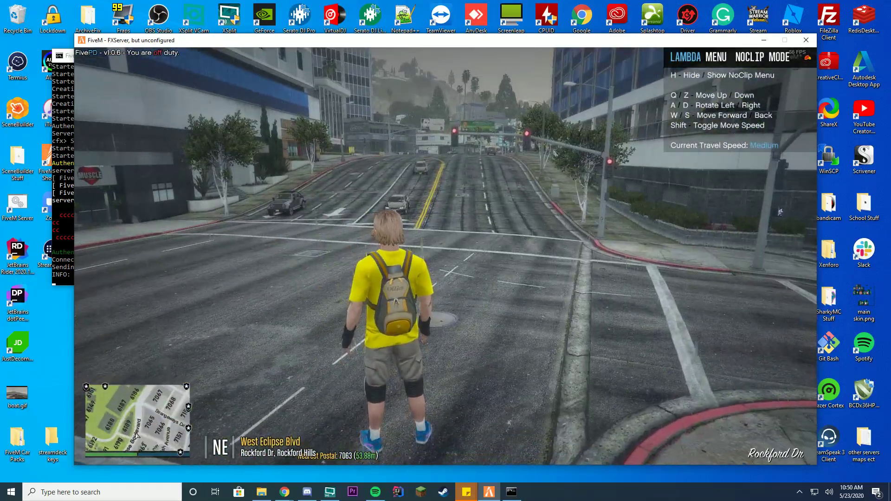
pyautogui.press('F2')
pyautogui.press('w')
# Step: Spawn a Police Cruiser from the Emergency vehicles of the Lambda menu, with the player warped into it
pyautogui.press('F3')
pyautogui.press('d')
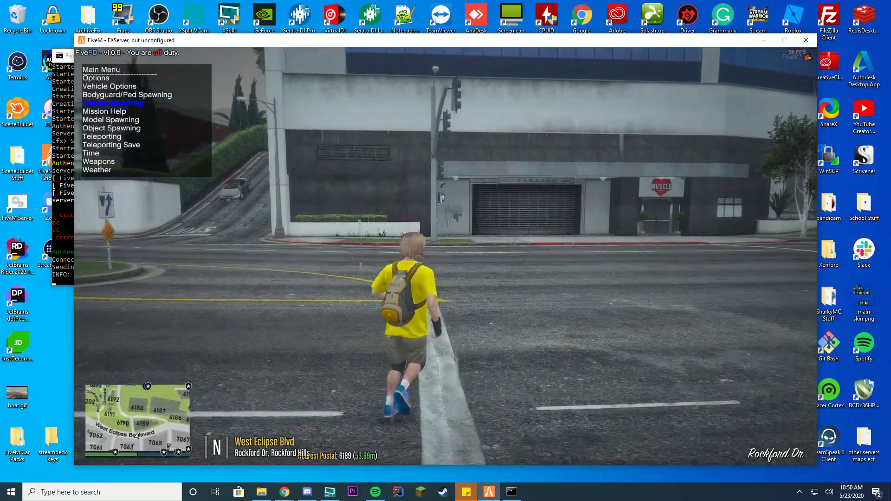
pyautogui.press('KP_5')
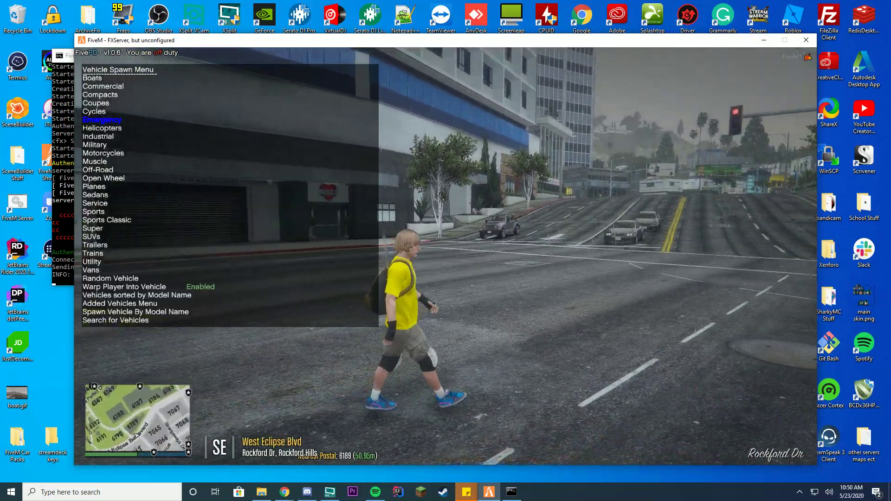
pyautogui.press('Return')
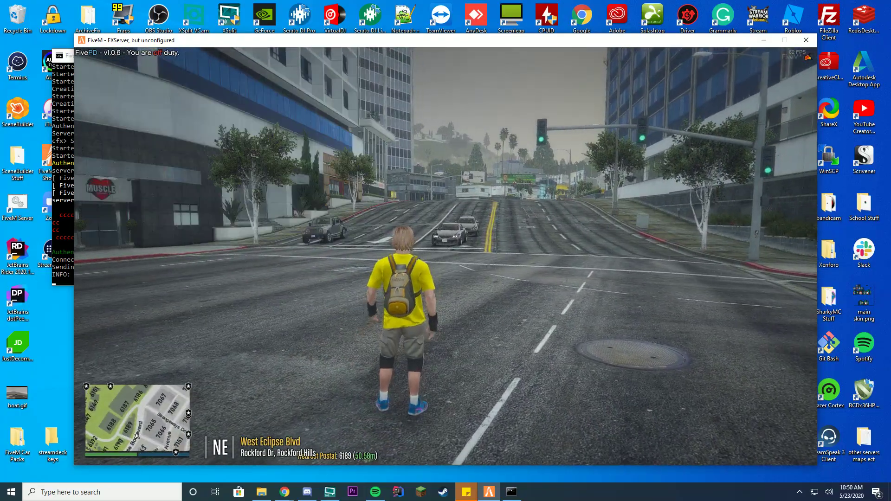
pyautogui.press('w')
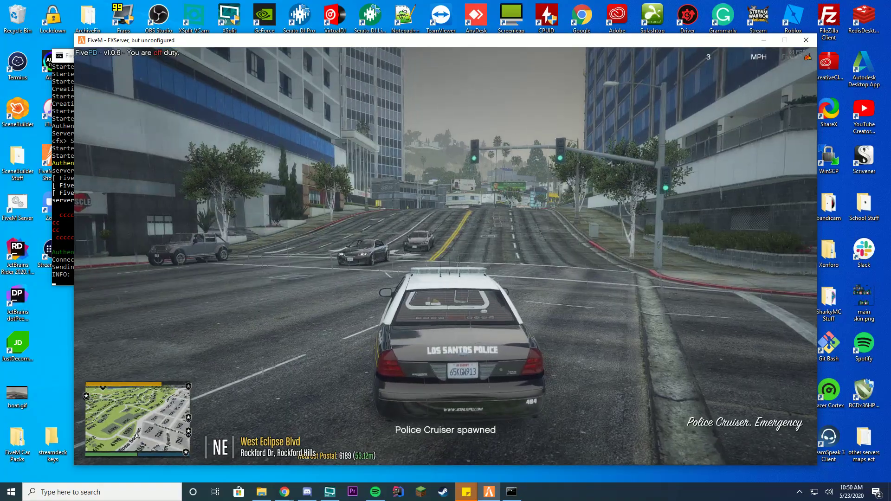
# Step: Drive the Police Cruiser east along West Eclipse Blvd and Eclipse Blvd to Vinewood Blvd in Downtown Vinewood
pyautogui.press('w')
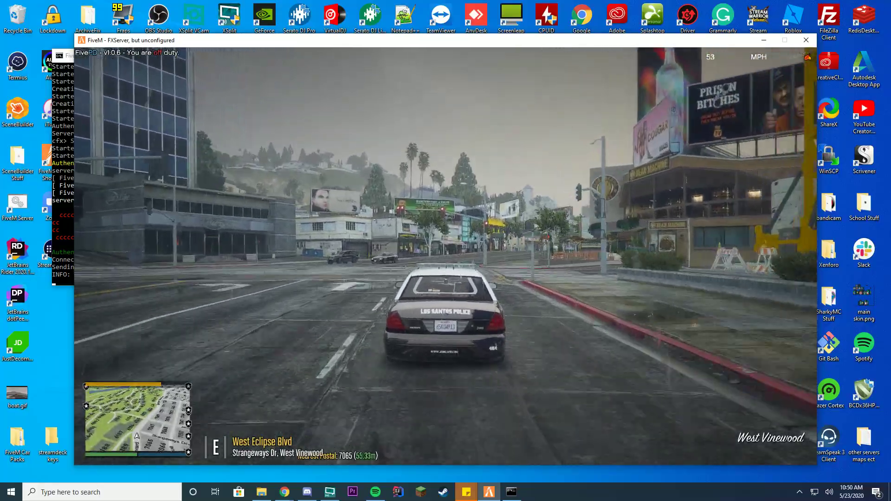
pyautogui.press('w')
pyautogui.press('d')
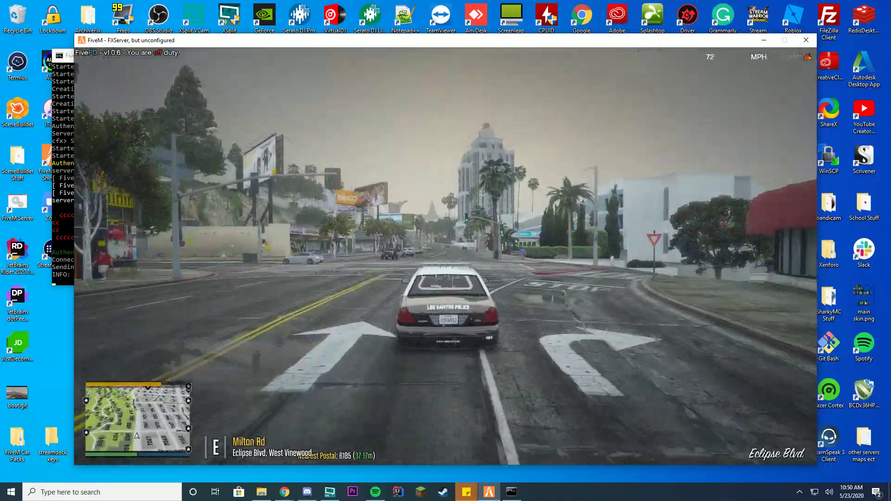
pyautogui.press('w')
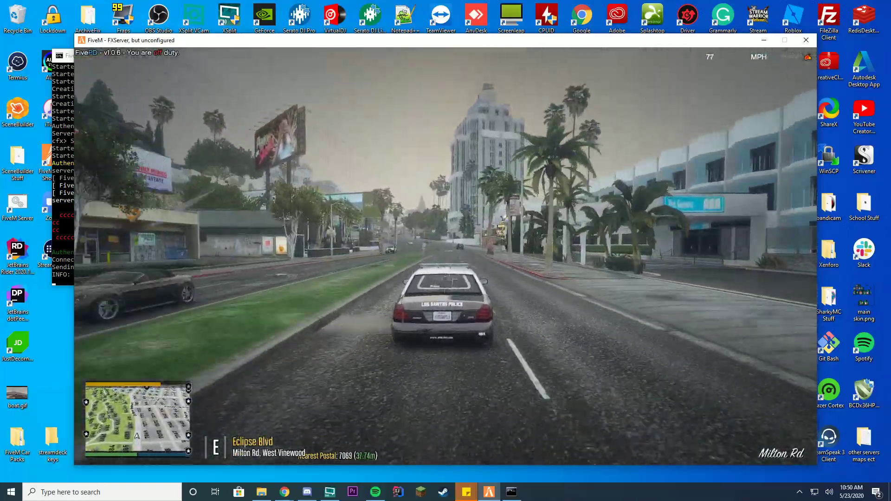
pyautogui.press('w')
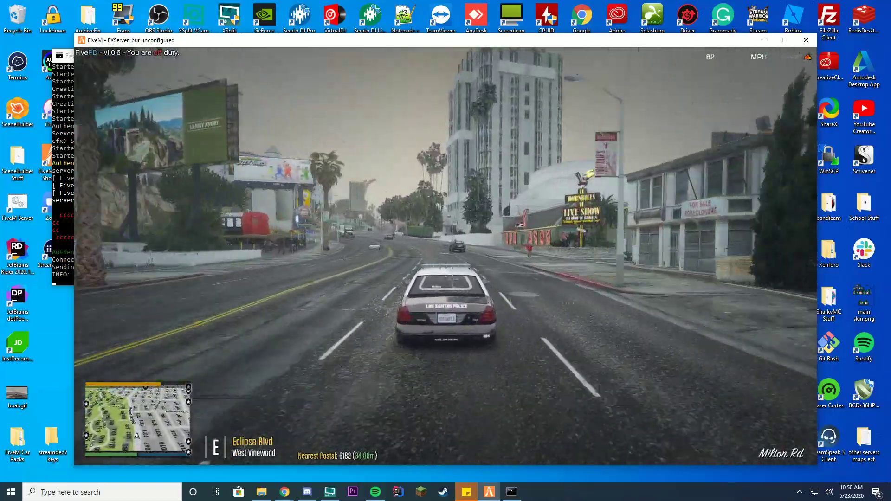
pyautogui.press('w')
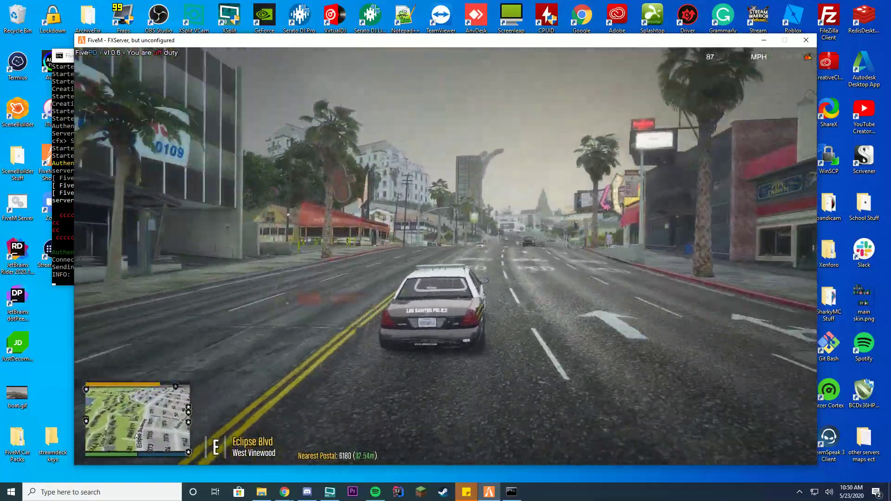
pyautogui.press('w')
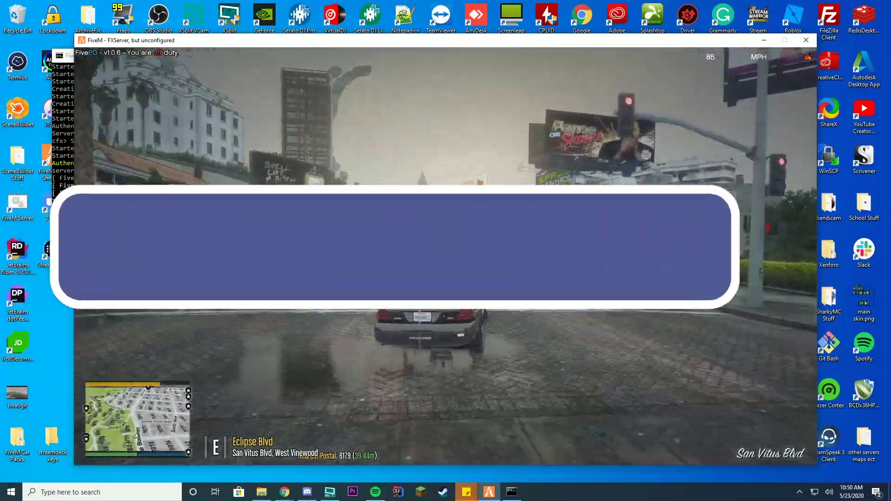
pyautogui.press('w')
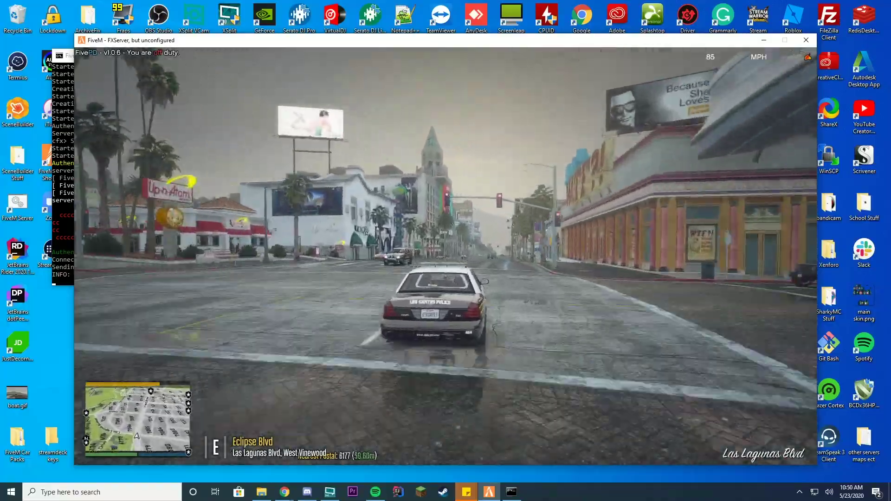
pyautogui.press('w')
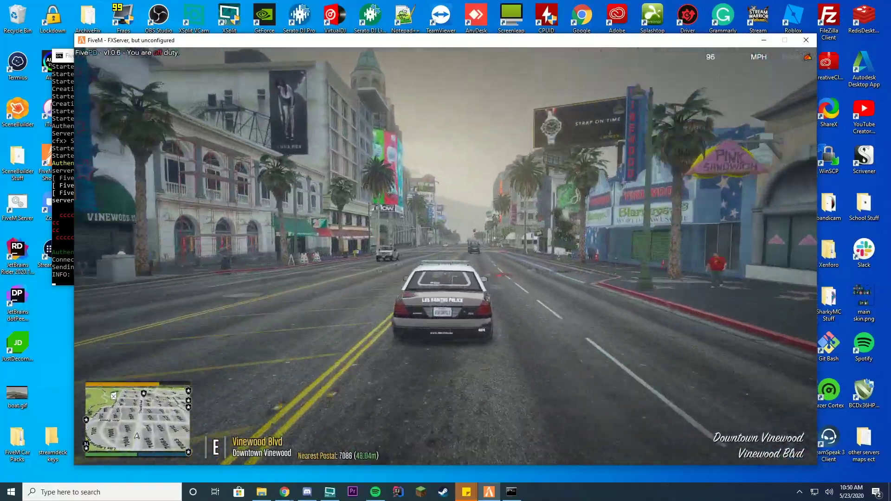
# Step: Steer the cruiser through traffic along Vinewood Blvd, past Alta St to Power St
pyautogui.press('a')
pyautogui.press('d')
pyautogui.press('w')
pyautogui.press('a')
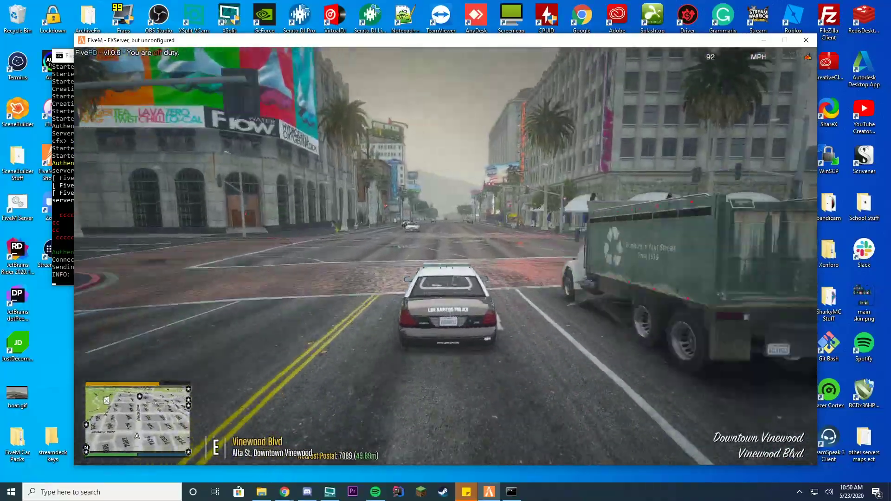
pyautogui.press('d')
pyautogui.press('w')
pyautogui.press('a')
pyautogui.press('d')
pyautogui.press('w')
pyautogui.press('d')
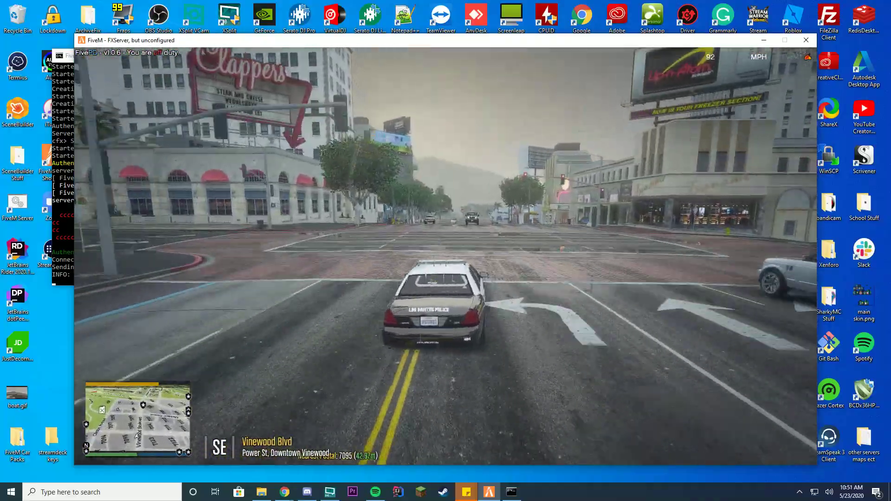
# Step: Drive the cruiser to the gas station near Clinton Ave, stop beside the pumps and refuel the tank
pyautogui.press('w')
pyautogui.press('a')
pyautogui.press('w')
pyautogui.press('a')
pyautogui.press('w')
pyautogui.press('a')
pyautogui.press('w')
pyautogui.press('d')
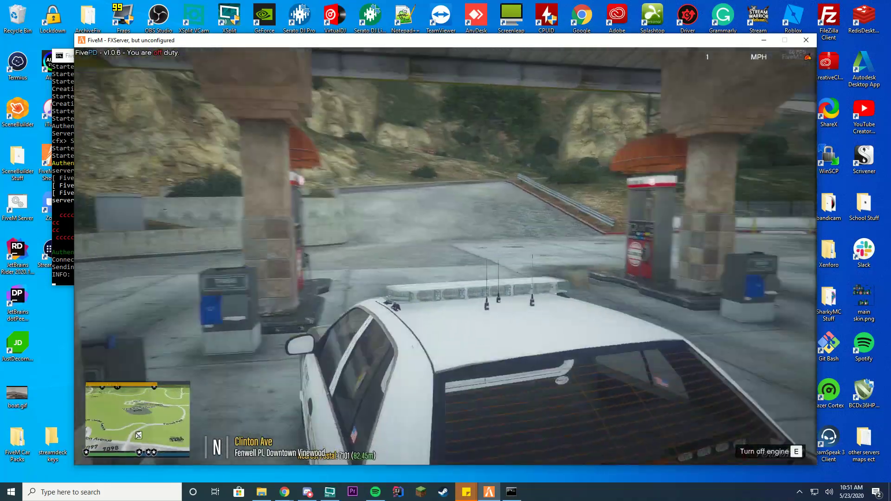
pyautogui.press('v')
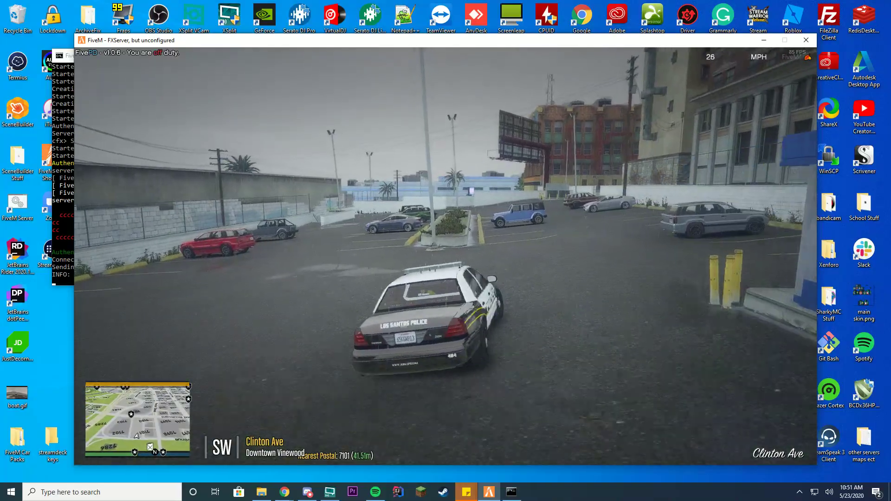
# Step: Leave the cruiser in the parking lot, walk to the parked blue Canis Mesa carrying the jerry can, and get in
pyautogui.press('f')
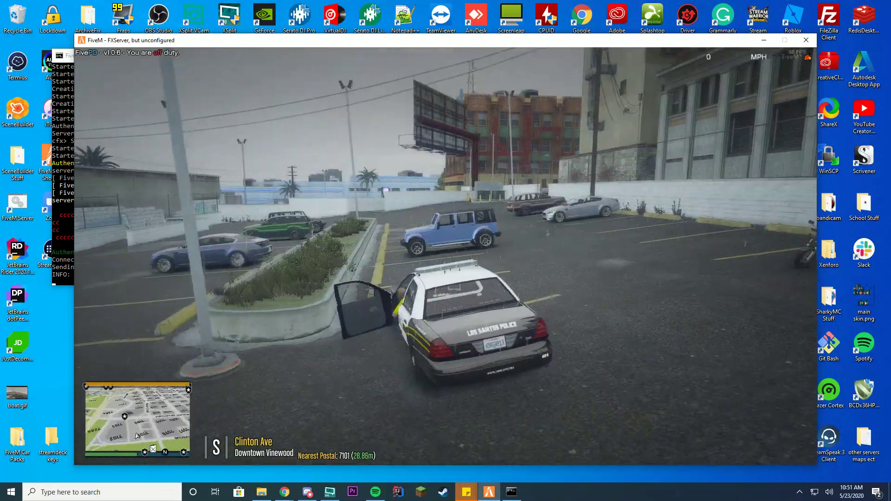
pyautogui.press('w')
pyautogui.press('w')
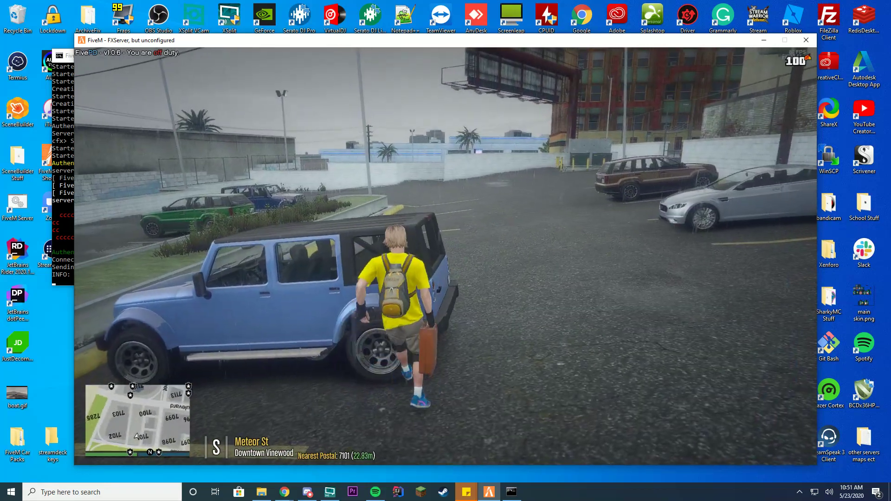
pyautogui.press('f')
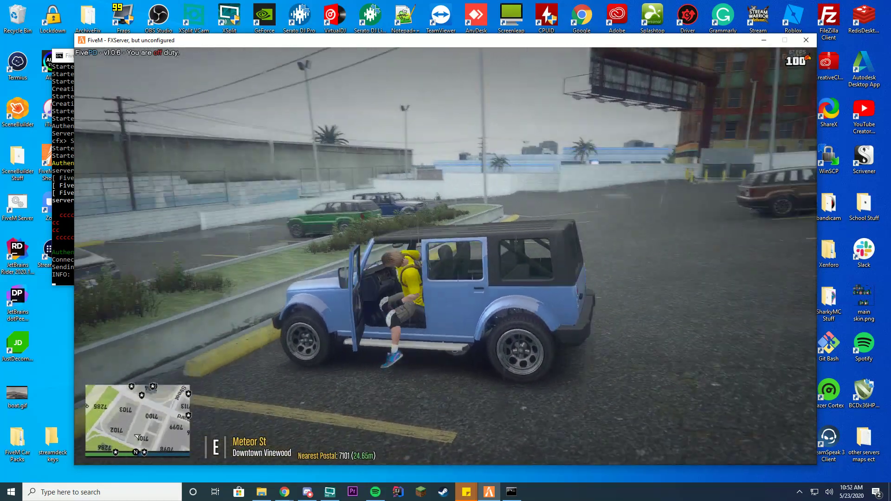
# Step: Get out of the Canis Mesa, fill its tank from the jerry can and get back in
pyautogui.press('f')
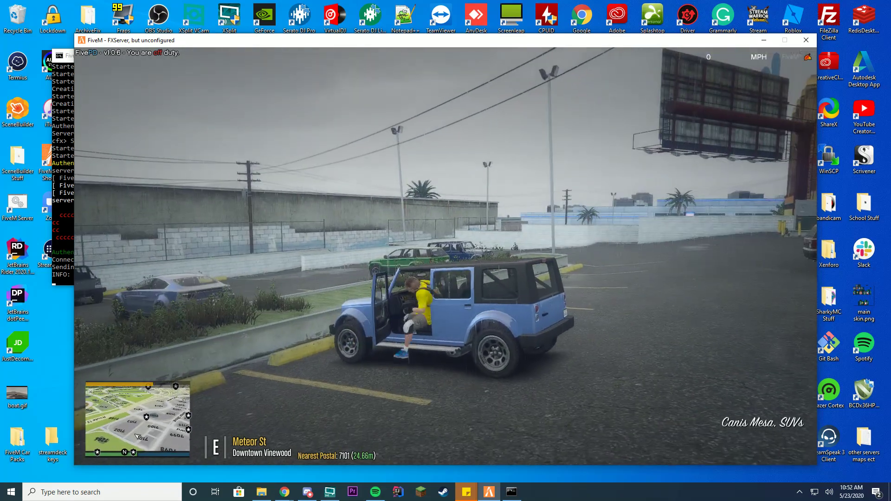
pyautogui.press('w')
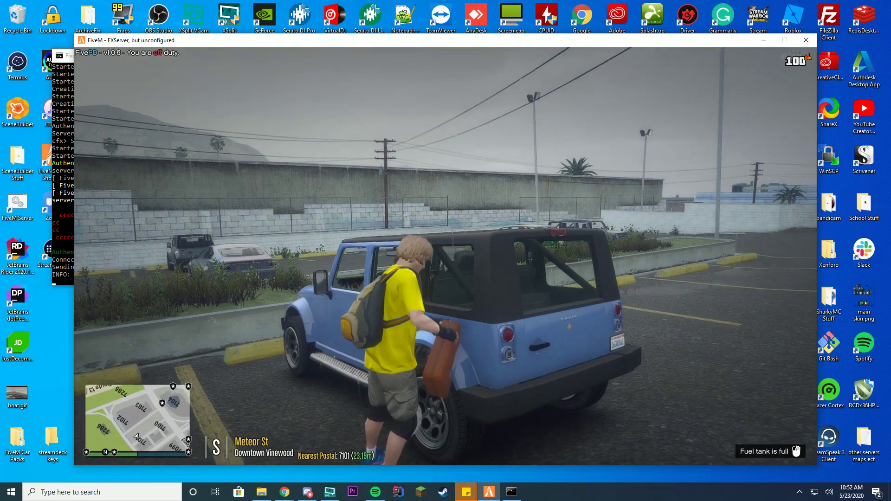
pyautogui.press('f')
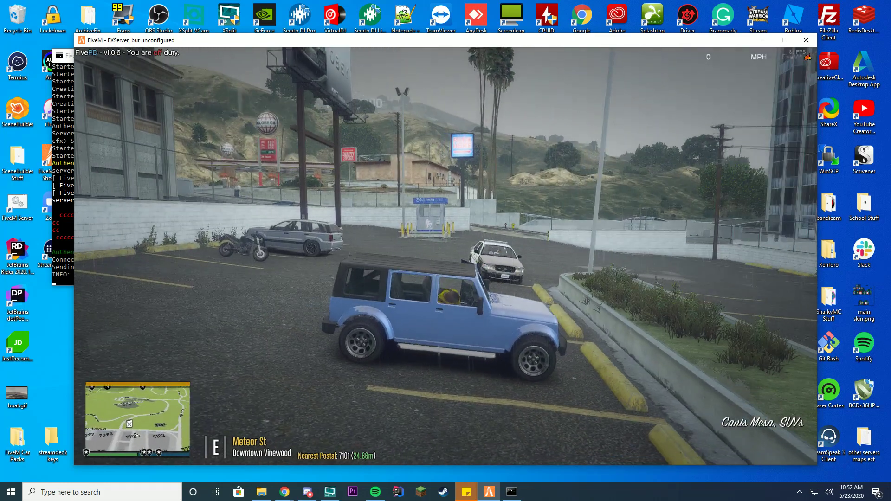
# Step: Drive the refuelled Canis Mesa out of the parking lot, along Clinton Ave and onto Elgin Ave
pyautogui.press('w')
pyautogui.press('s')
pyautogui.press('d')
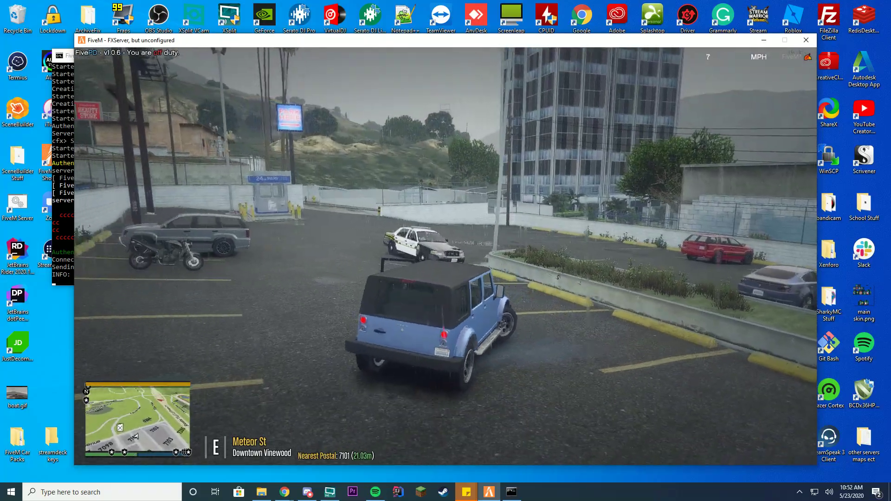
pyautogui.press('w')
pyautogui.press('w')
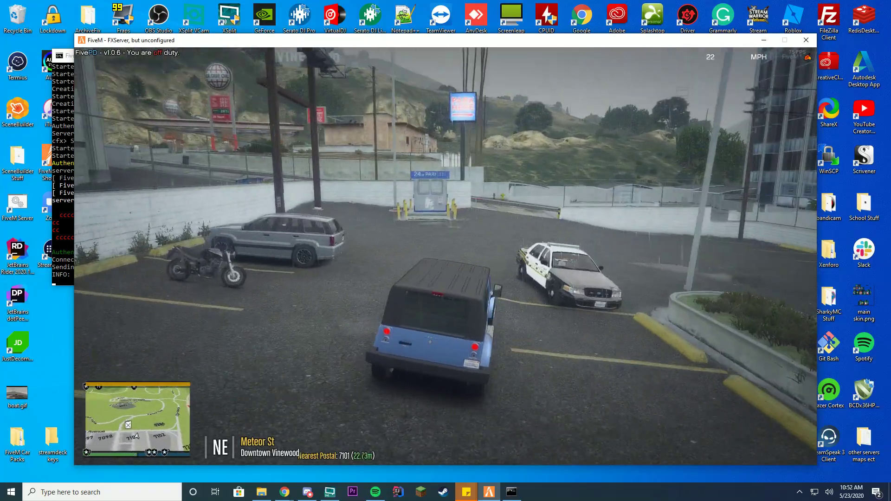
pyautogui.press('d')
pyautogui.press('a')
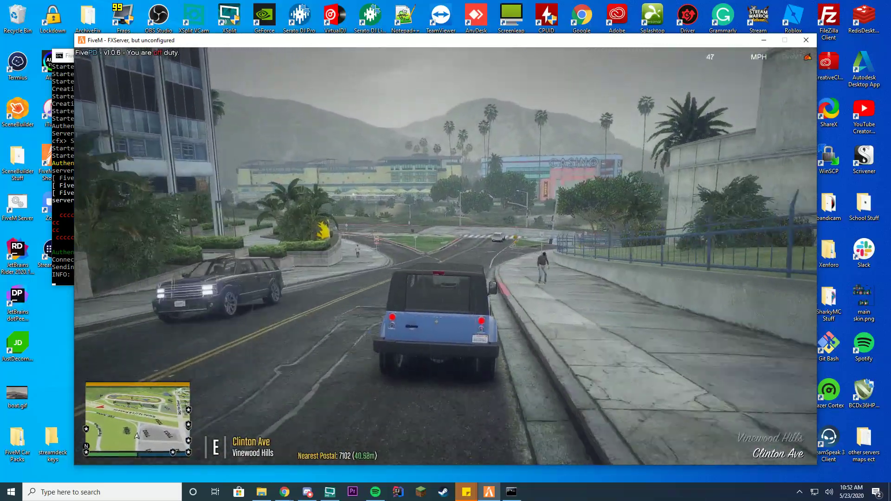
pyautogui.press('d')
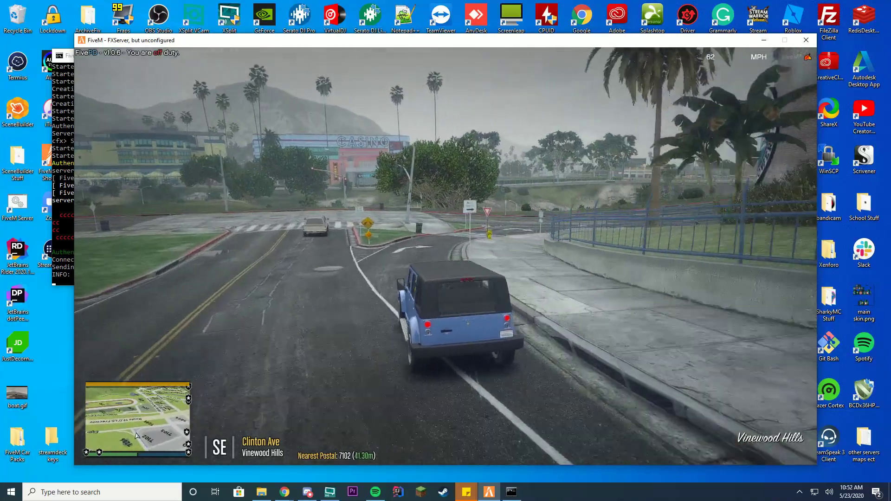
pyautogui.press('d')
pyautogui.press('a')
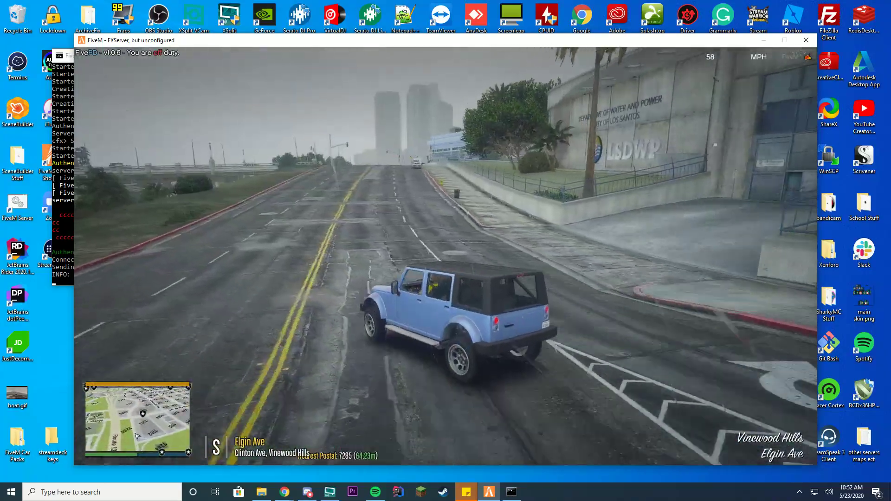